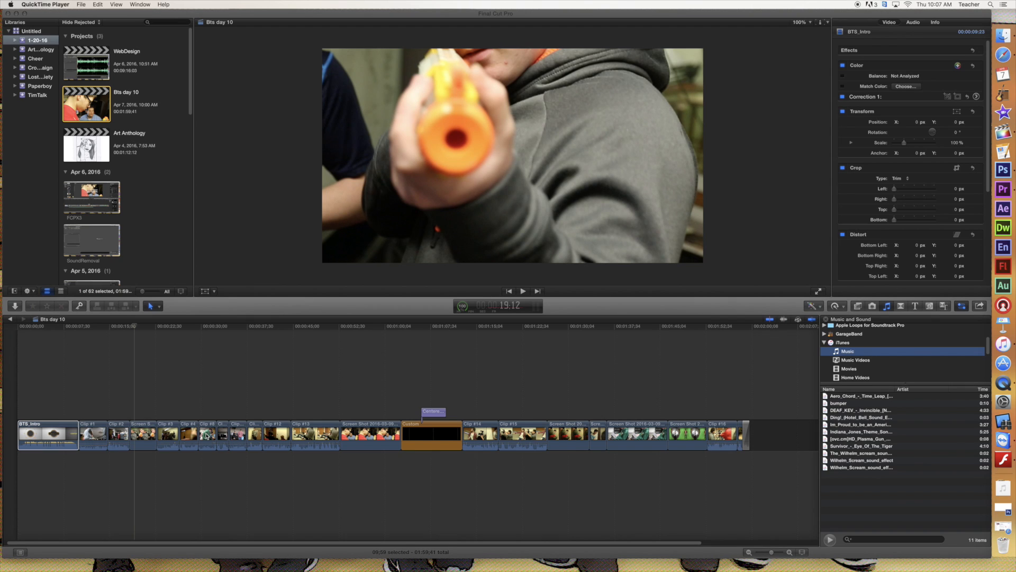
Add Indiana_Jones_Theme_Song_(HD) from the iTunes music library to the timeline beneath the video, starting at Clip #1
left_click(889, 308)
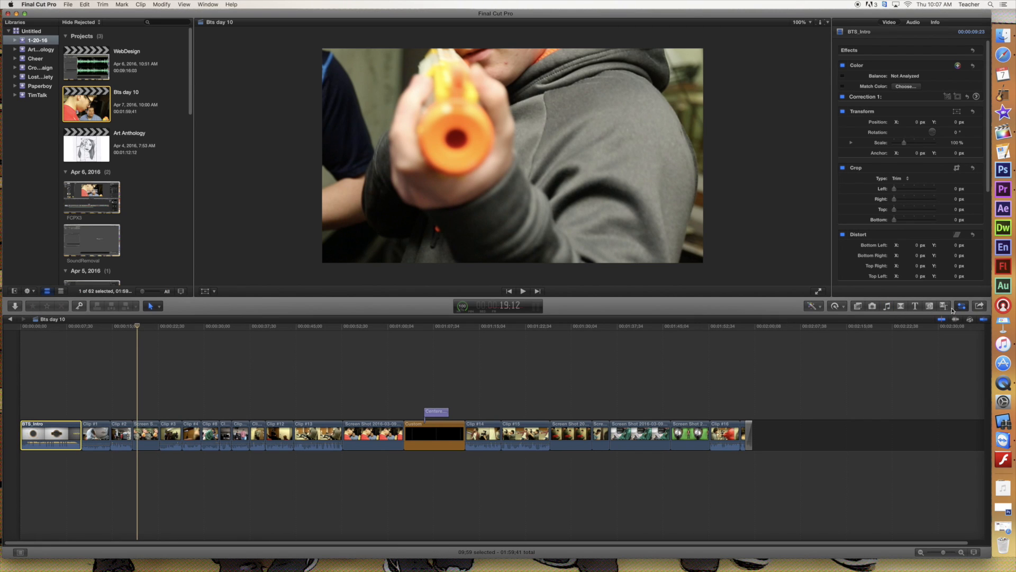
left_click(888, 307)
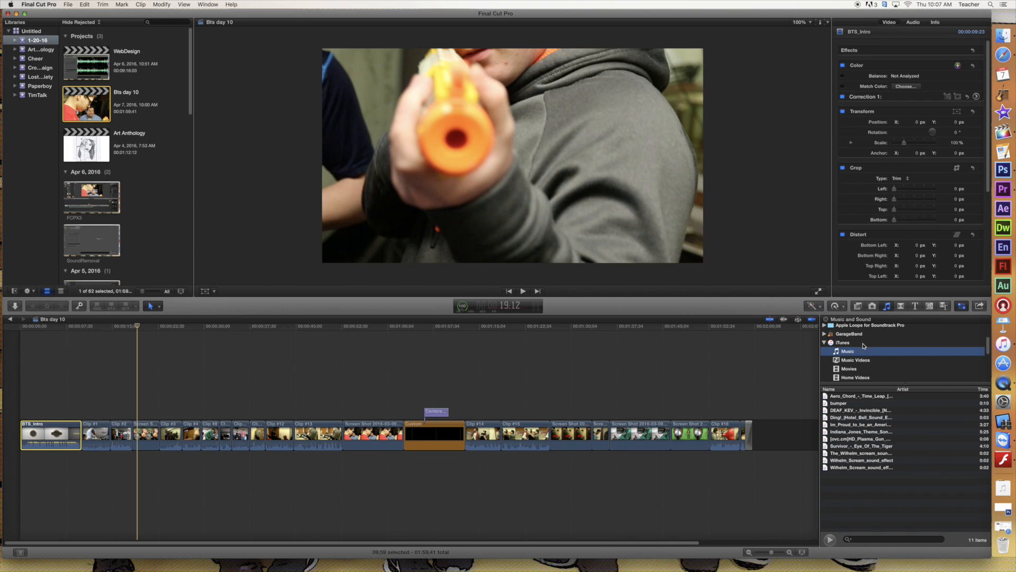
scroll(864, 346, "up", 3)
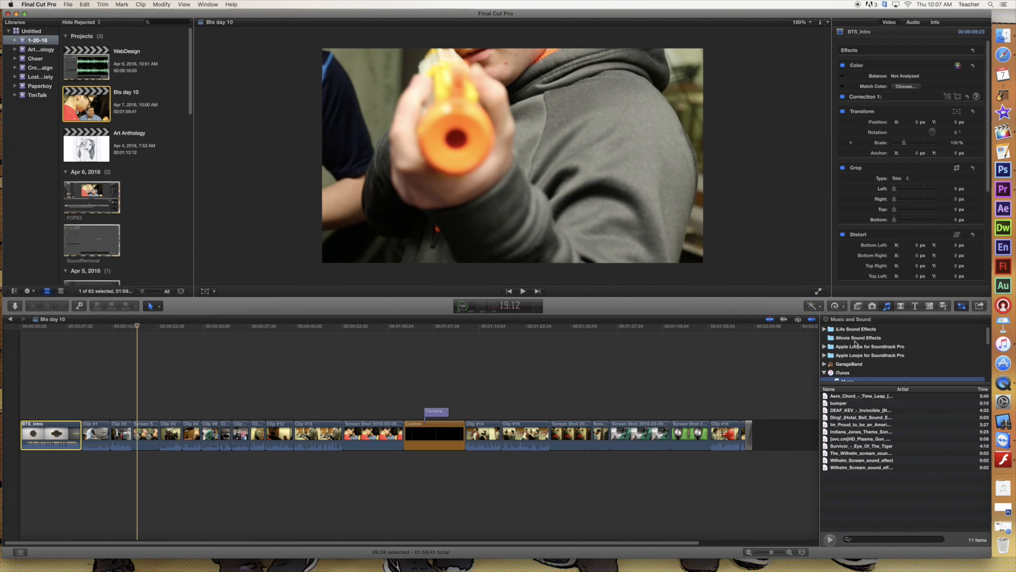
scroll(855, 343, "down", 1)
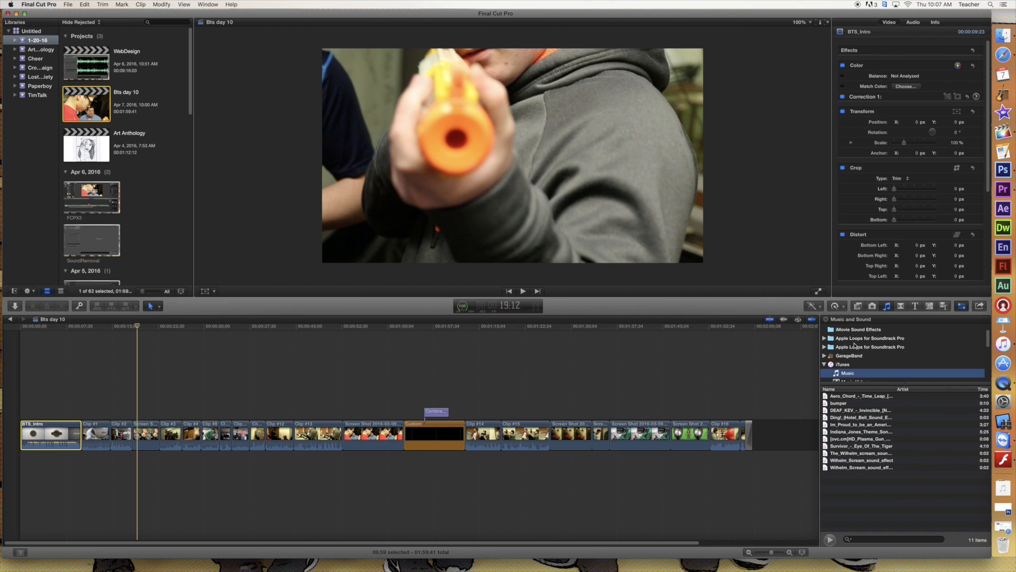
scroll(854, 345, "down", 1)
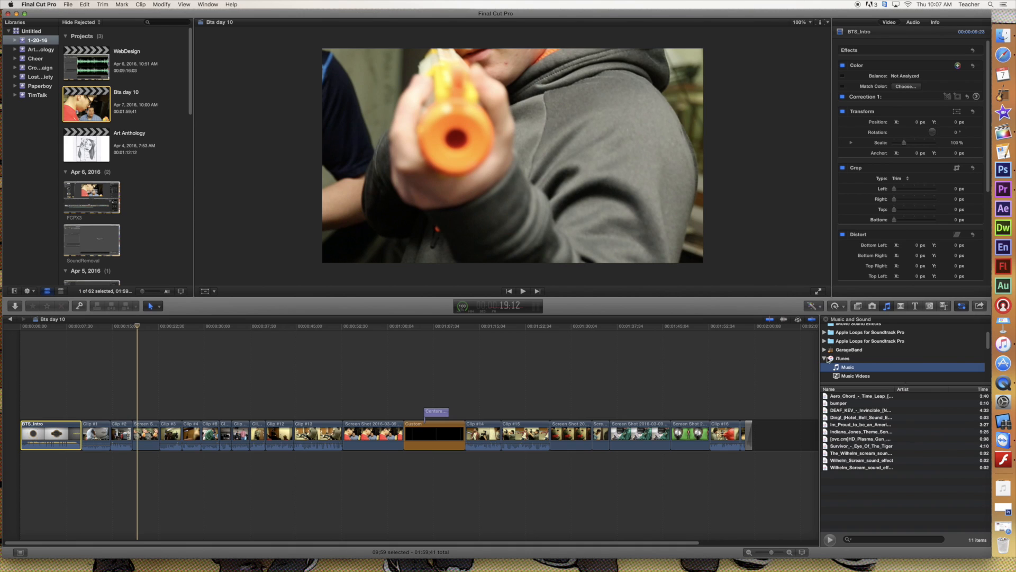
scroll(847, 365, "down", 2)
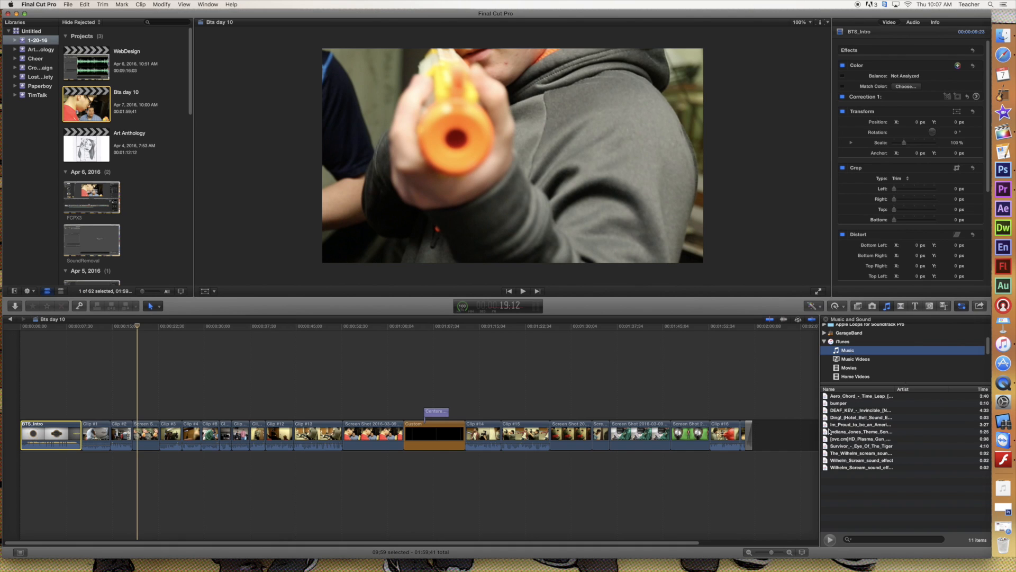
left_click_drag(843, 435, 114, 477)
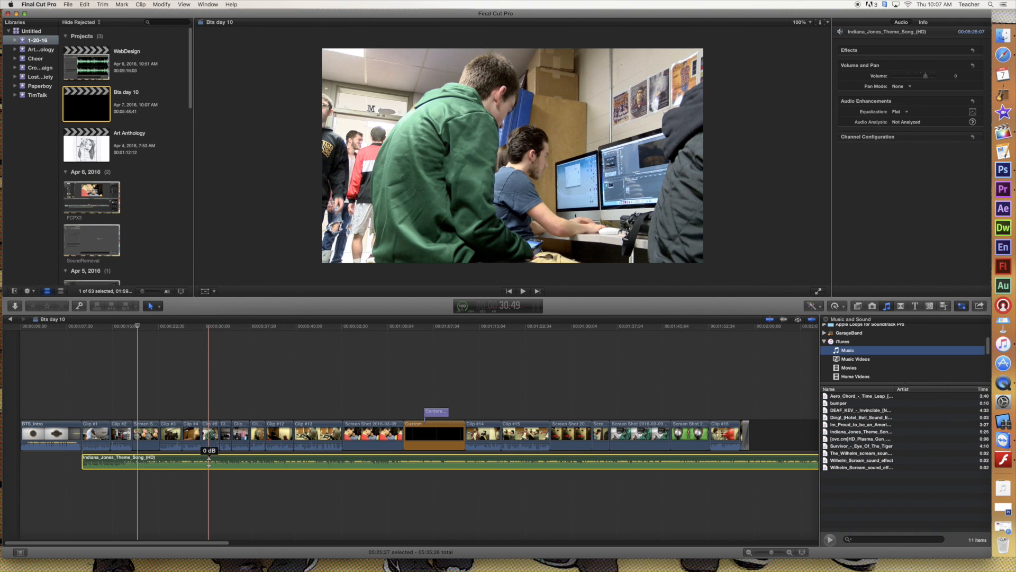
Lower the Indiana Jones song's volume to -8 dB and shift it to start slightly before Clip #1
left_click_drag(209, 458, 210, 465)
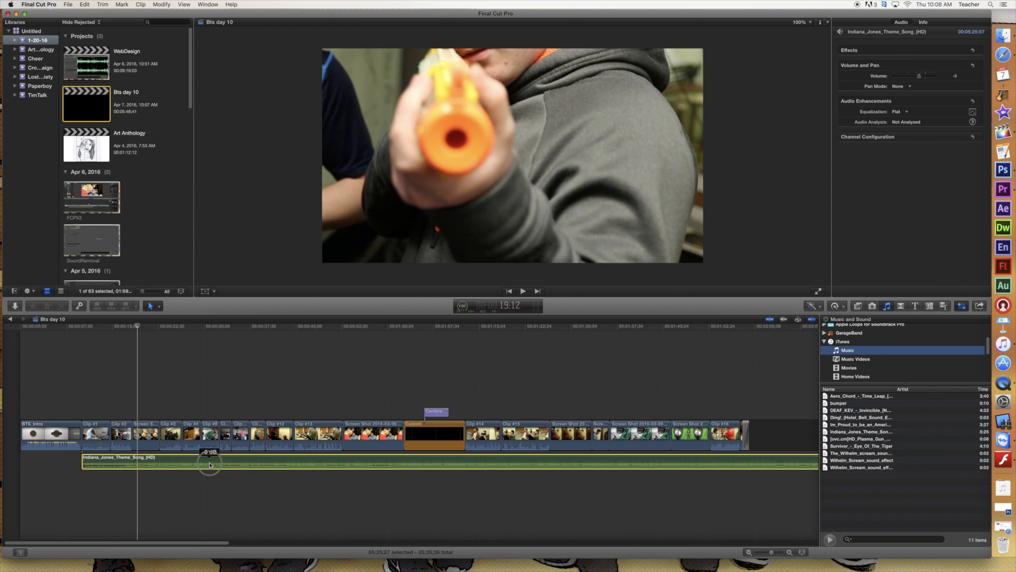
left_click_drag(209, 465, 210, 465)
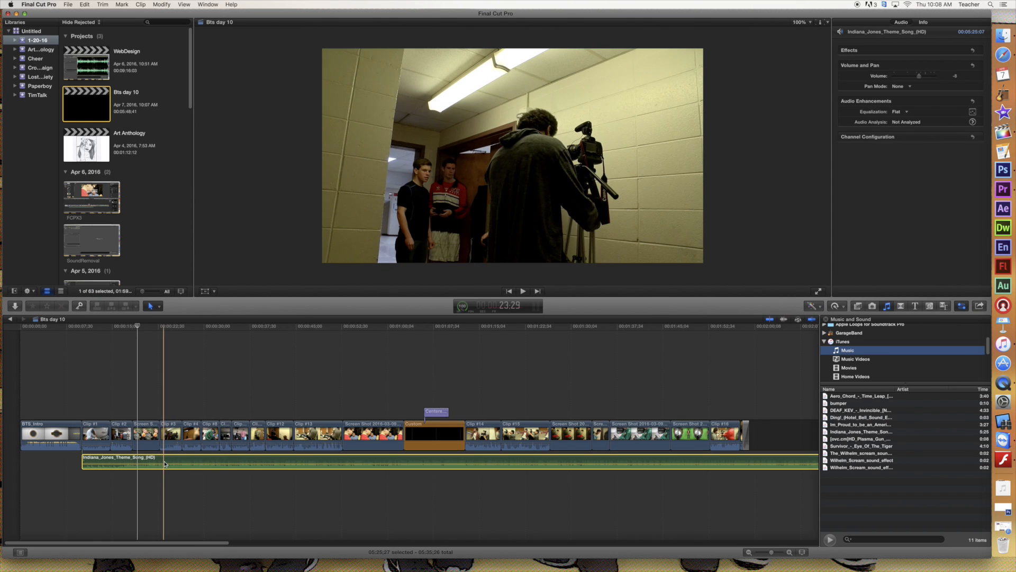
left_click_drag(184, 460, 177, 461)
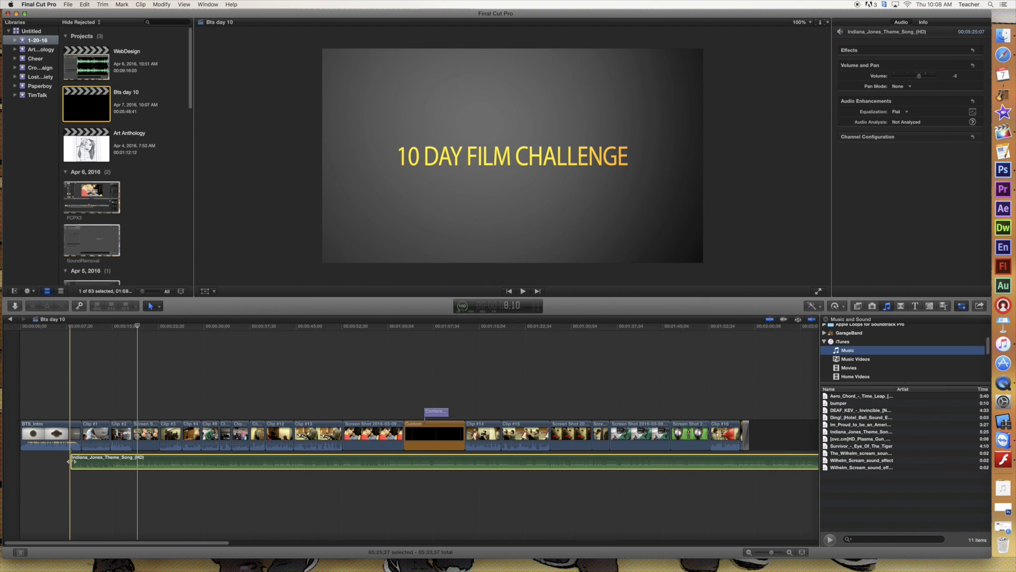
Add a long fade-in to the start of the song and split it with the Blade at the start of Clip #4
left_click_drag(69, 461, 158, 465)
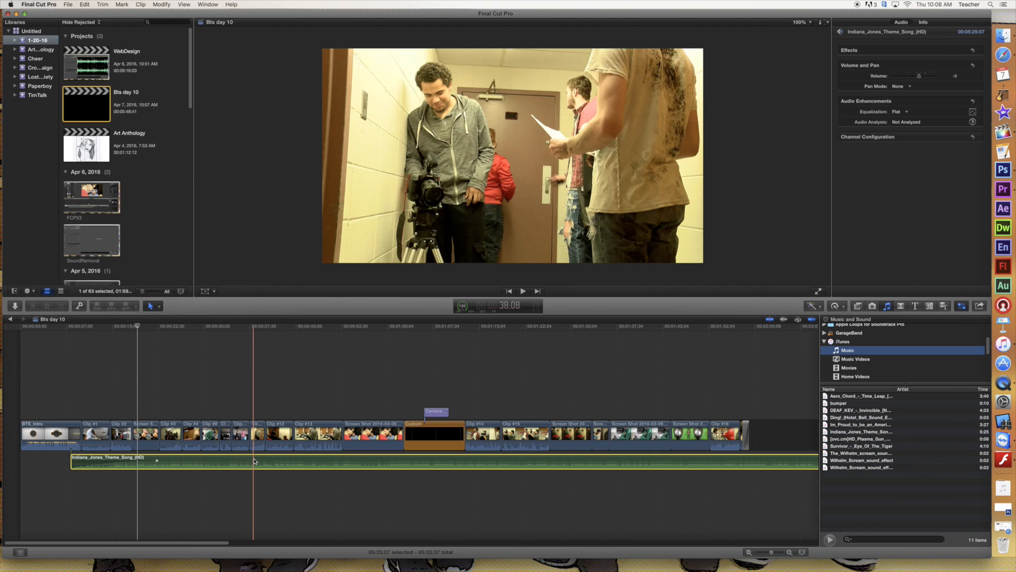
key("r")
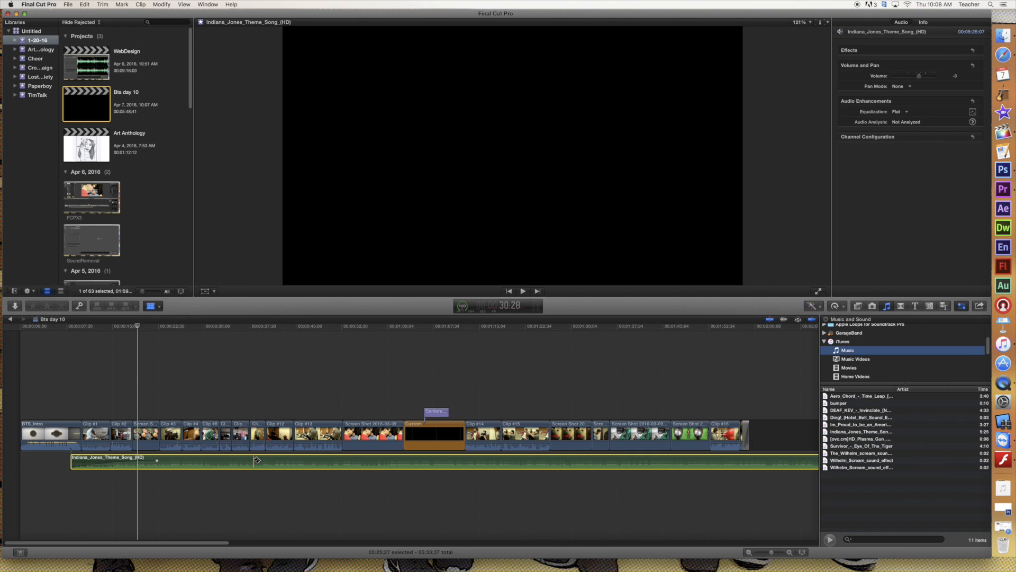
left_click(183, 462)
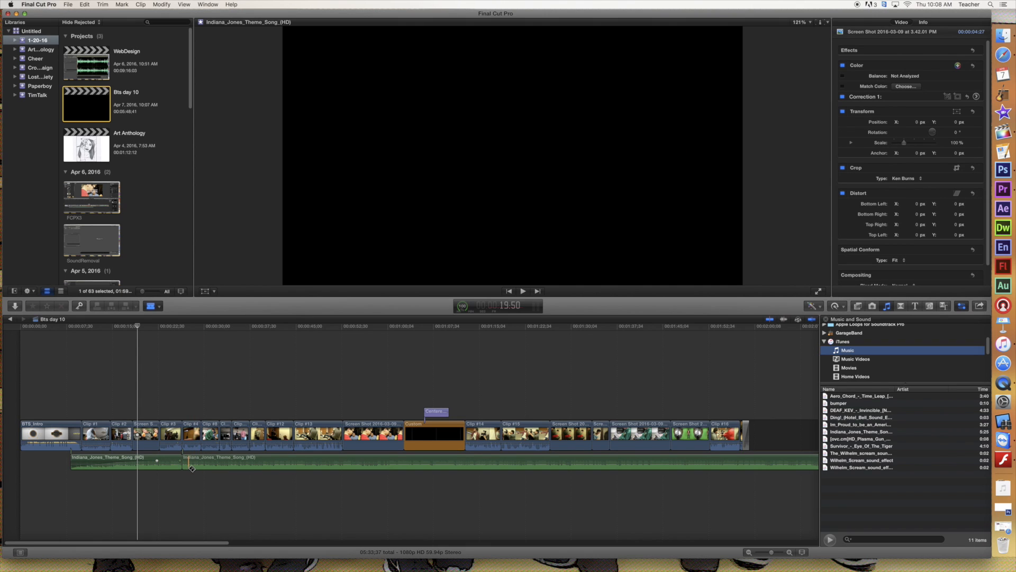
key("a")
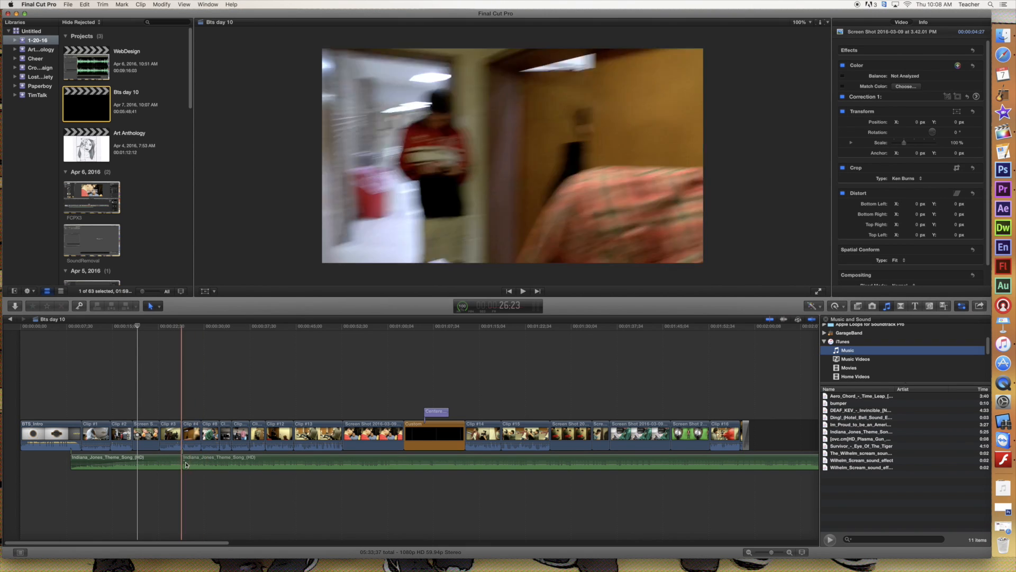
Overlap the second song piece with the first from Clip #3's start and crossfade them, using a 4-second fade-in on the second
left_click_drag(179, 461, 175, 461)
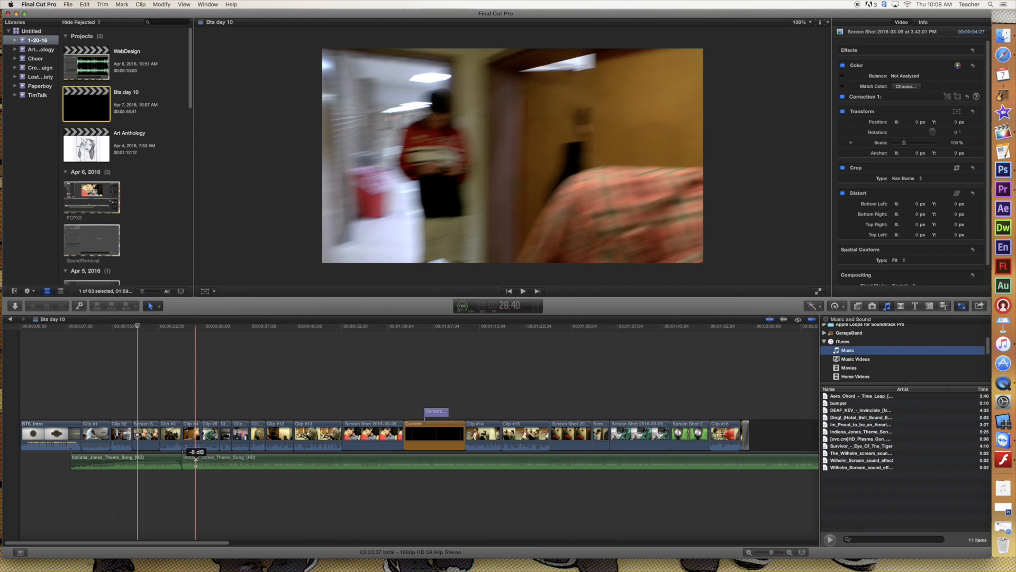
mouse_move(203, 459)
left_mouse_down()
mouse_move(168, 460)
mouse_move(186, 464)
left_mouse_up()
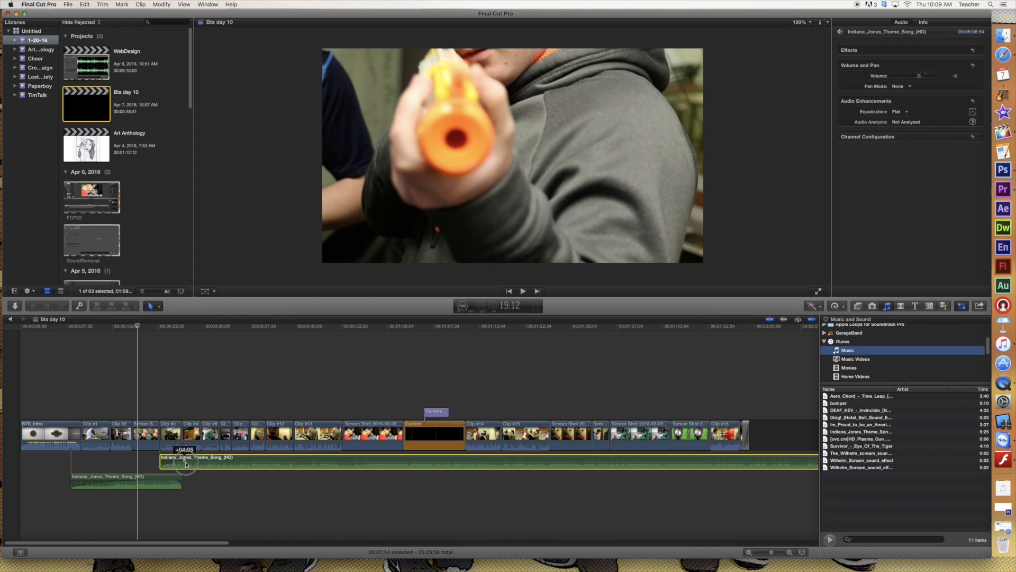
left_click_drag(186, 465, 163, 482)
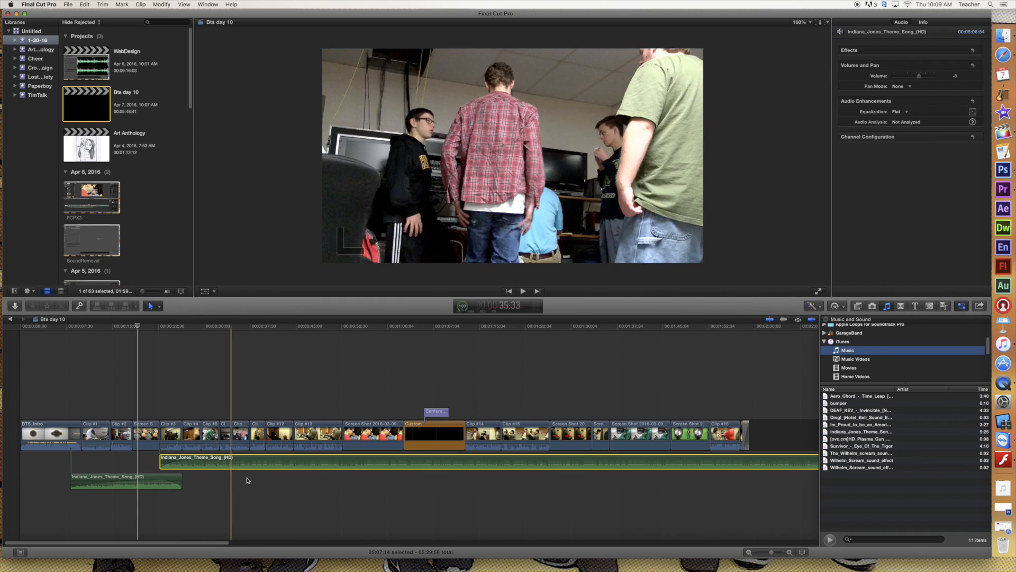
Split the second song piece at the starts of Clip #13, the Screen Shot clip after it, the Custom title and Clip #14
key("r")
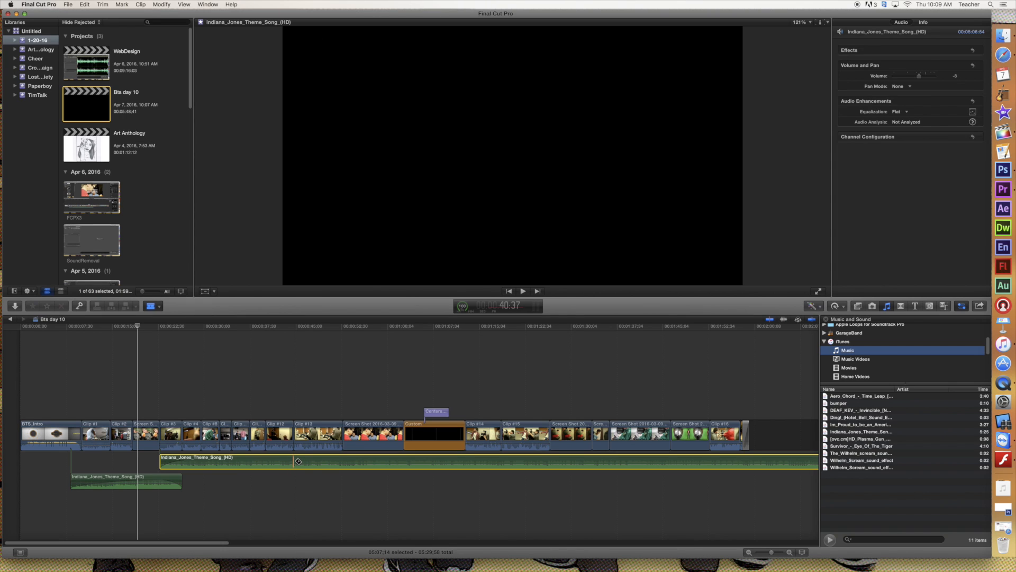
left_click(294, 460)
left_click(343, 459)
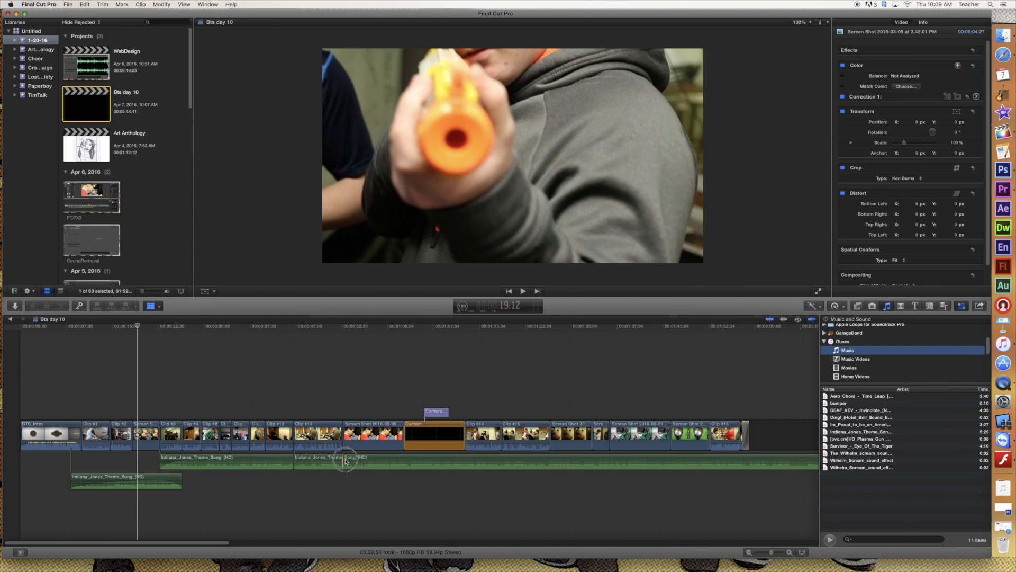
left_click(405, 459)
left_click(465, 459)
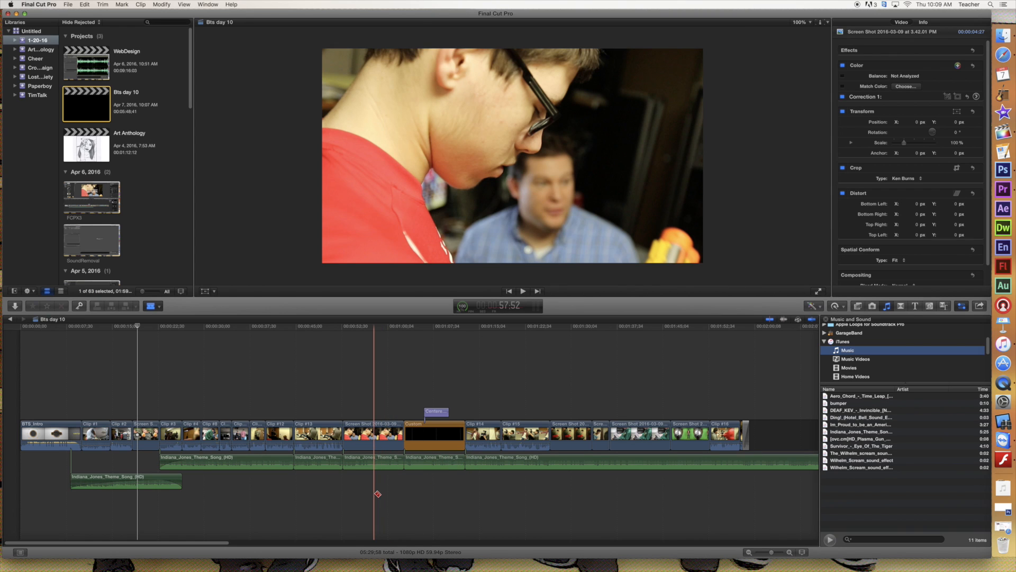
key("a")
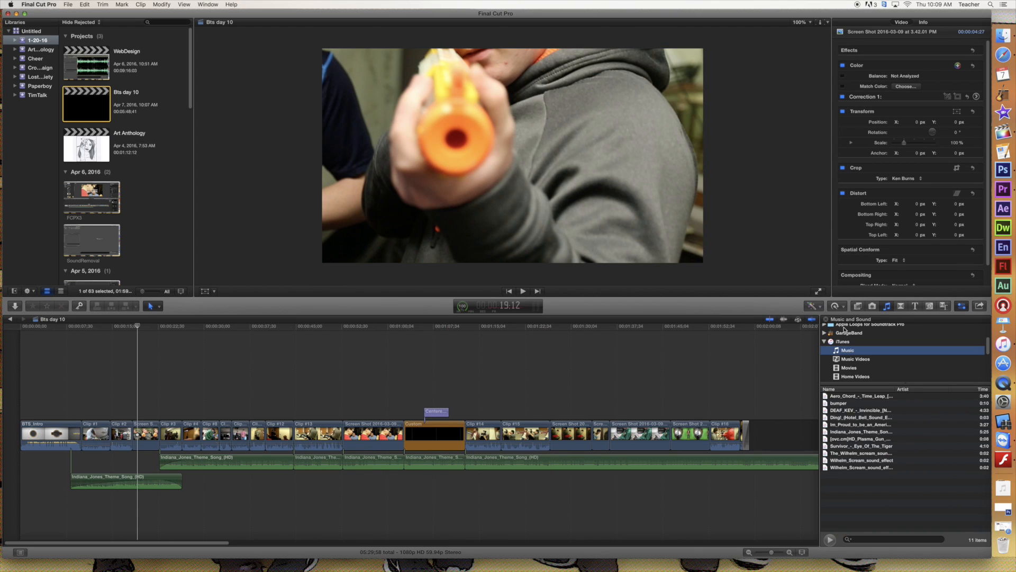
Browse the Apple Loops for Soundtrack Pro folders down to the Drums loops, and collapse the folder again
scroll(845, 334, "up", 1)
scroll(847, 339, "up", 3)
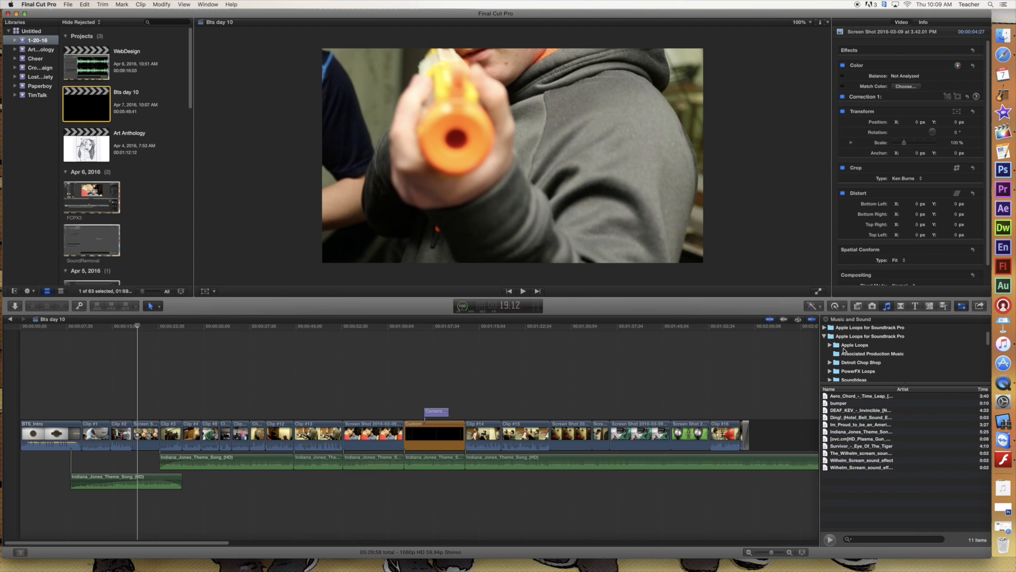
left_click(830, 345)
left_click(836, 354)
left_click(842, 363)
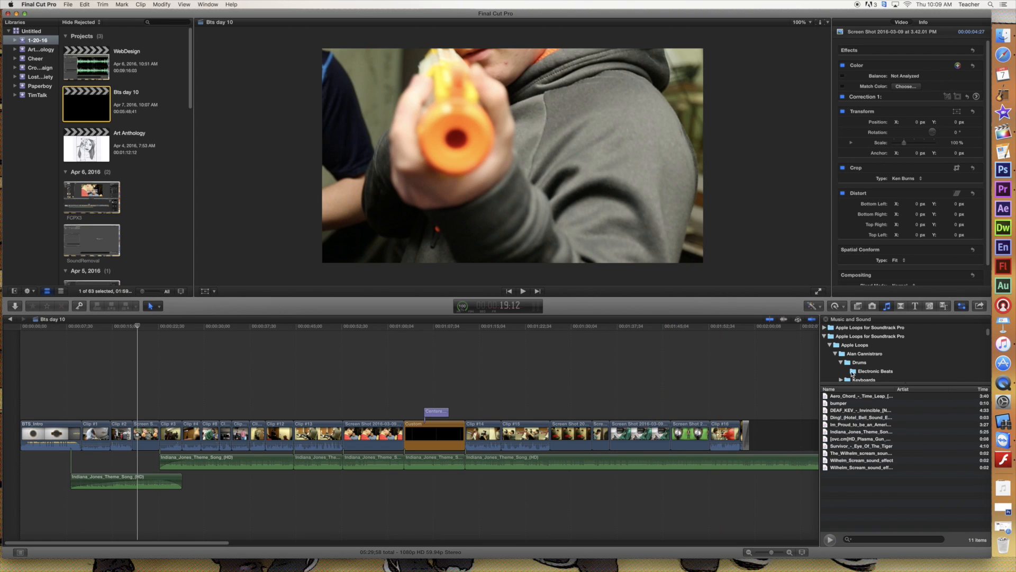
left_click(826, 338)
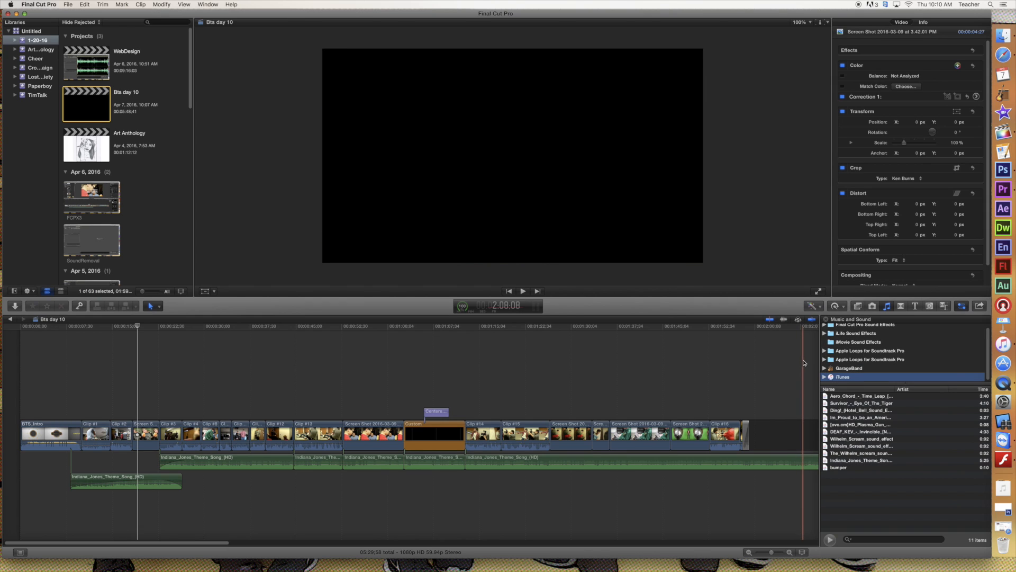
scroll(116, 132, "down", 5)
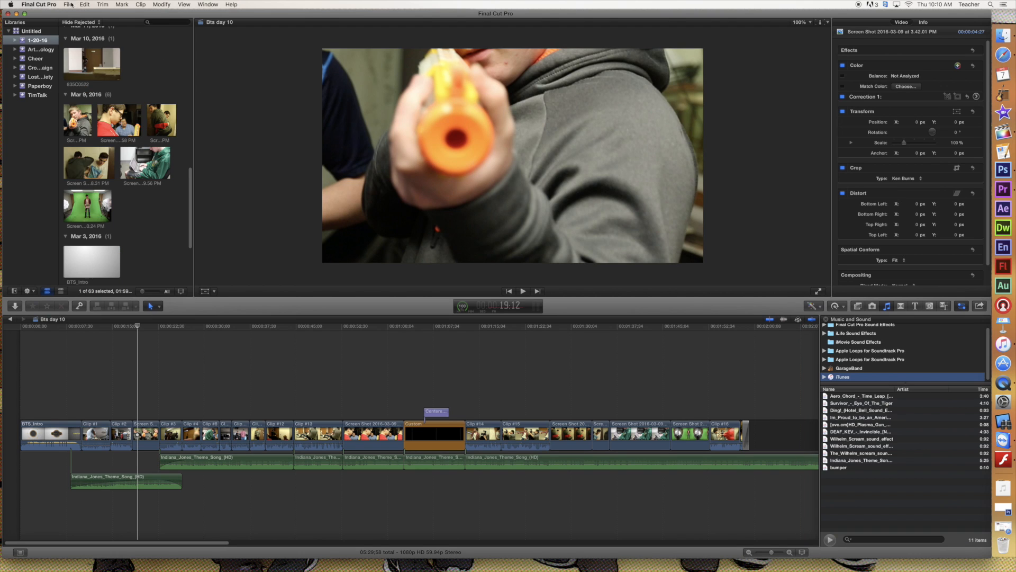
left_click(69, 5)
mouse_move(105, 54)
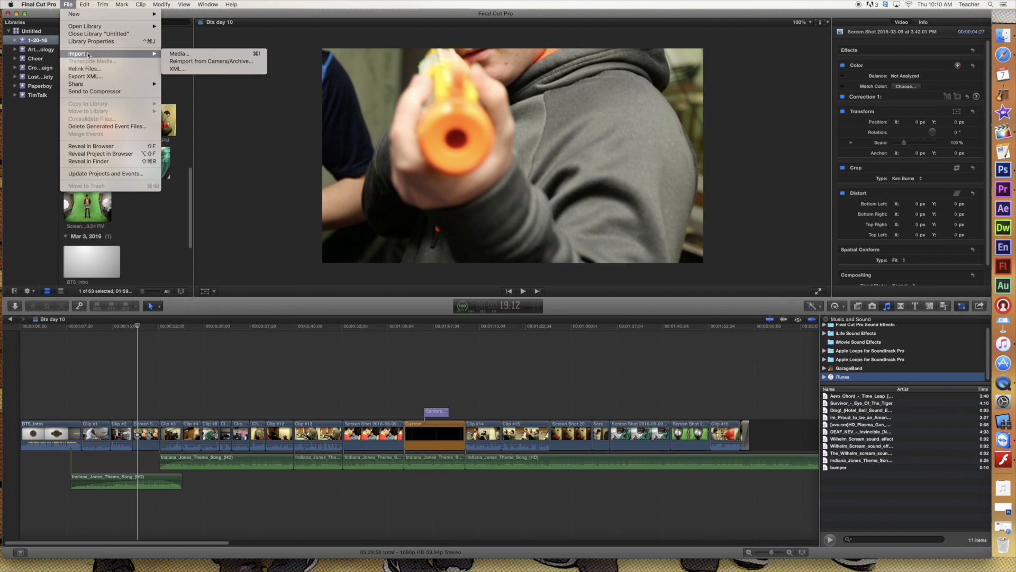
left_click(192, 54)
Add bumper.mp3 from the desktop to the timeline beneath the first song piece, starting at the Screen Shot clip before Clip #3
left_click(355, 15)
left_click_drag(356, 15, 381, 13)
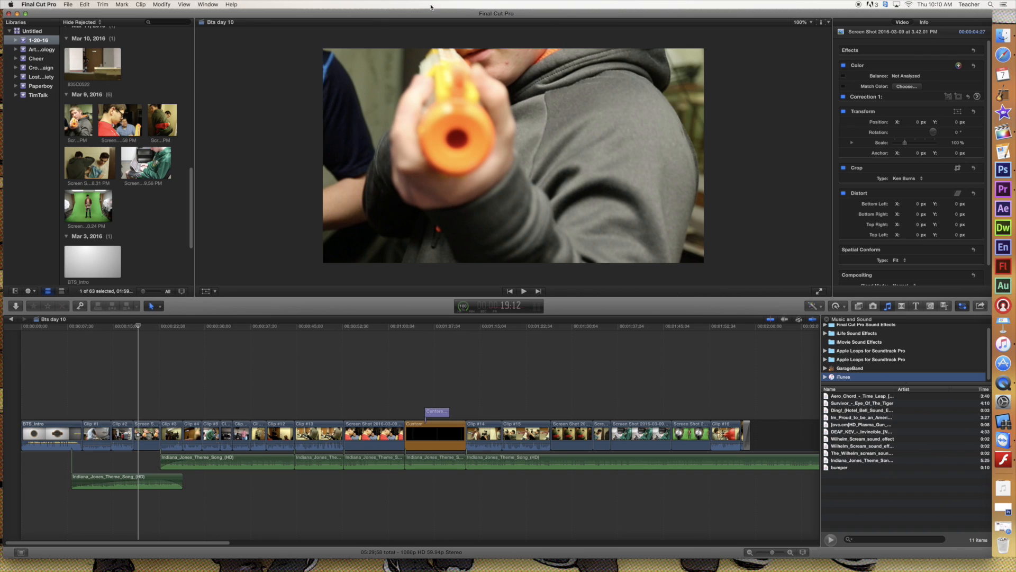
left_click_drag(619, 15, 523, 23)
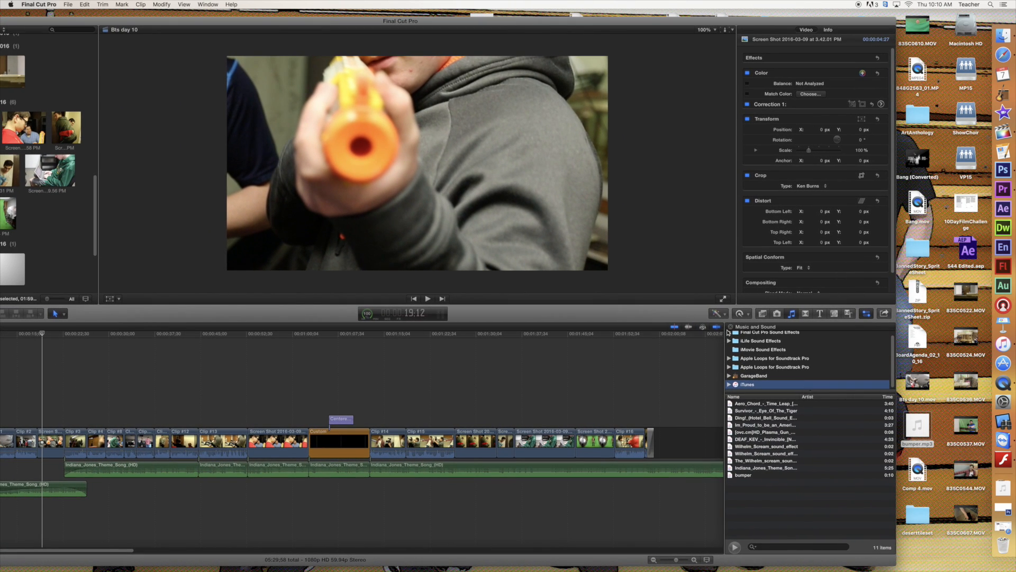
mouse_move(925, 439)
left_click_drag(927, 435, 33, 508)
left_click_drag(248, 21, 346, 18)
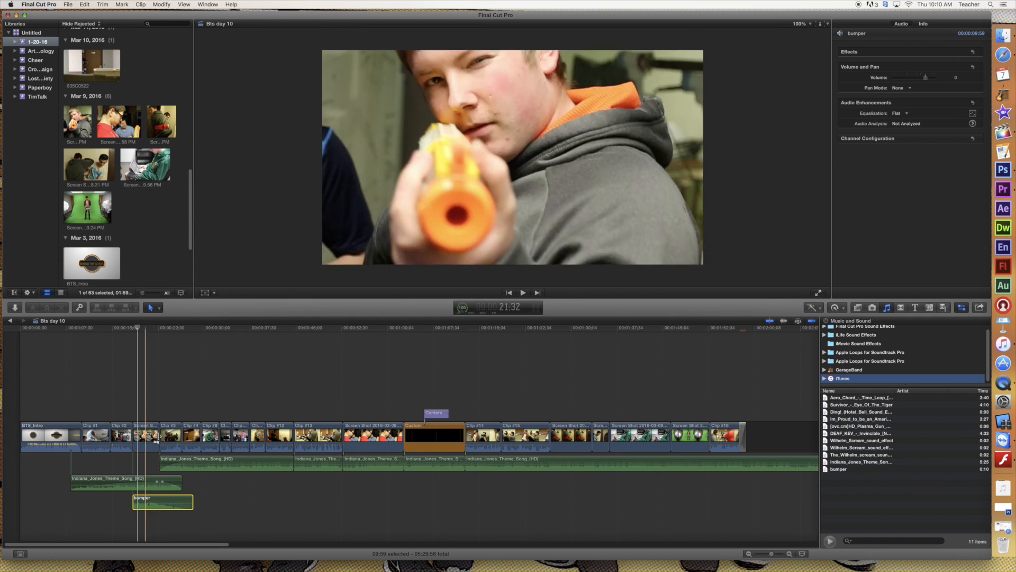
Delete the bumper audio and the first two Indiana Jones song pieces from the timeline
left_click_drag(137, 328, 171, 339)
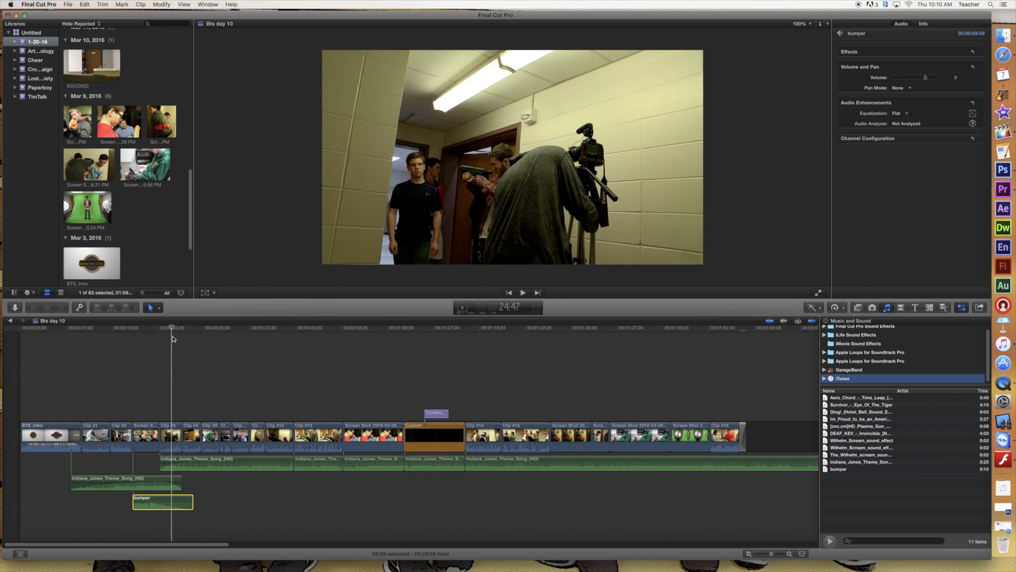
left_click_drag(263, 518, 142, 471)
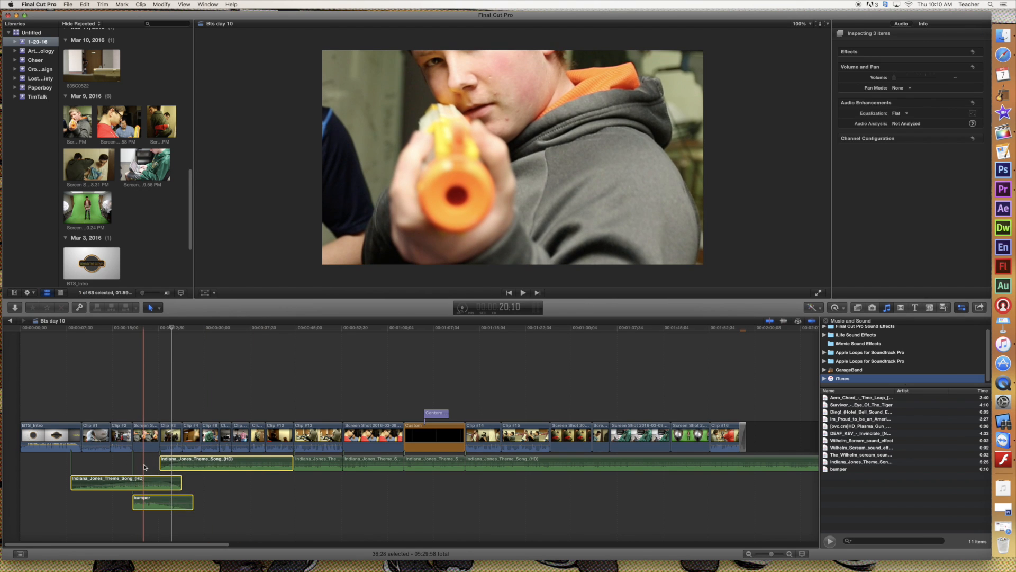
key("Delete")
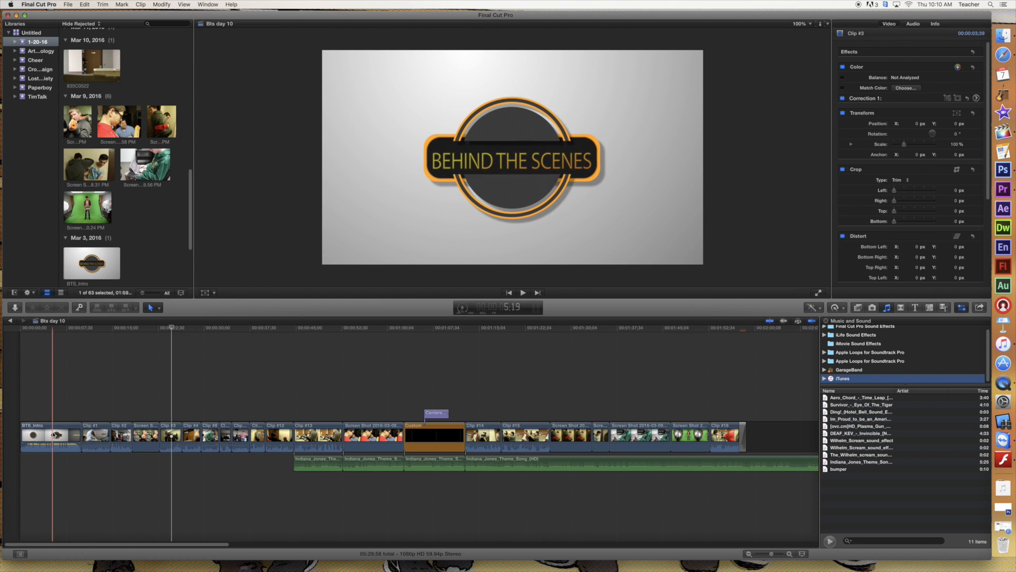
Detach the audio from the BTS_Intro clip in the timeline
left_click(55, 435)
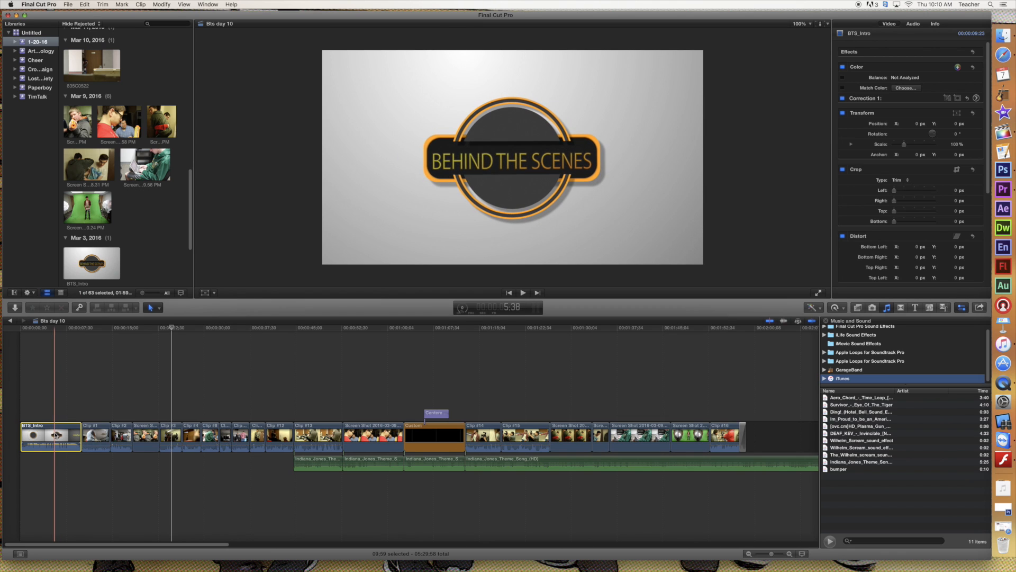
right_click(56, 434)
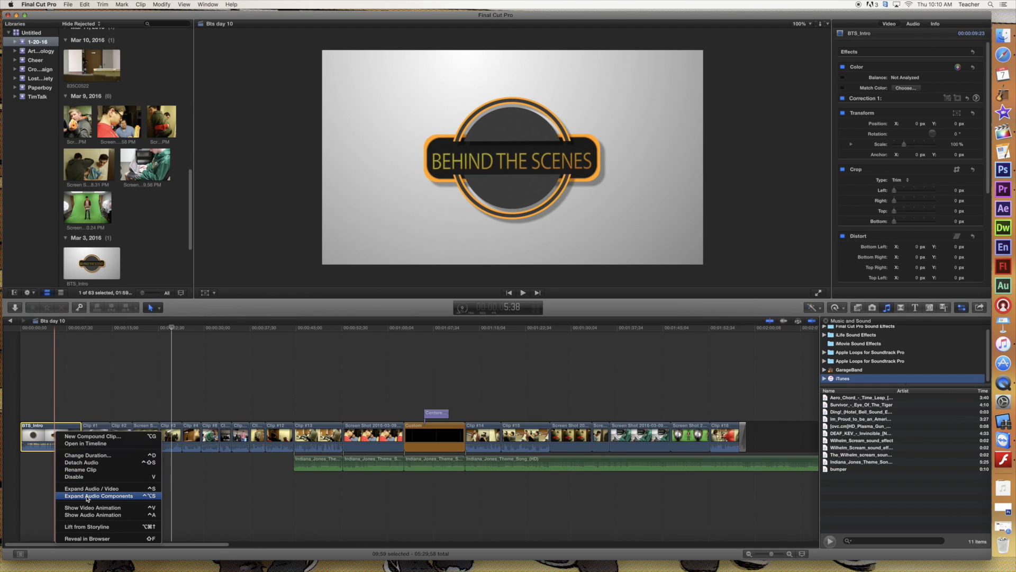
left_click(92, 463)
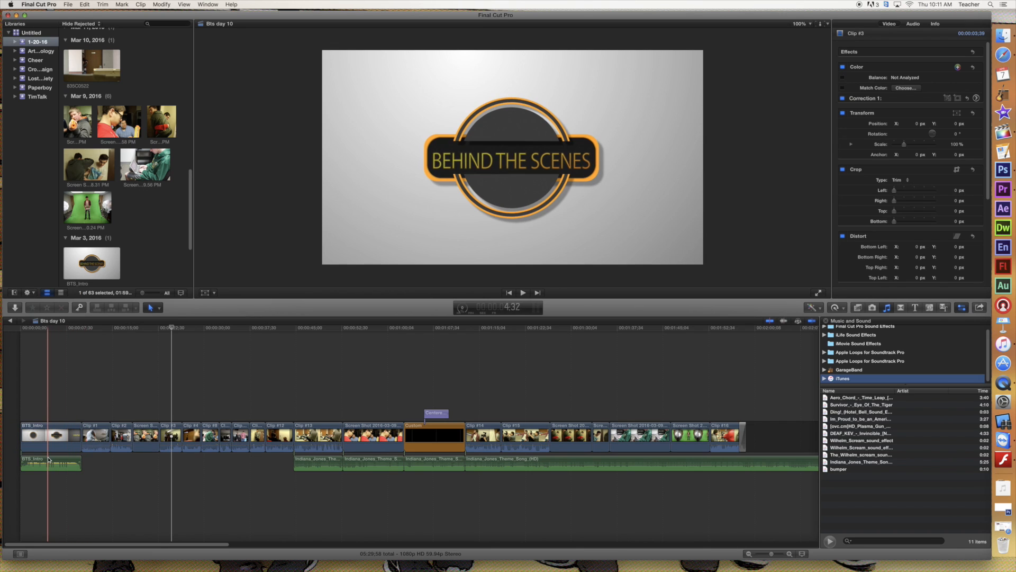
Select the detached BTS_Intro audio and list the equalization presets available for it
left_click(46, 461)
left_click_drag(46, 460, 23, 465)
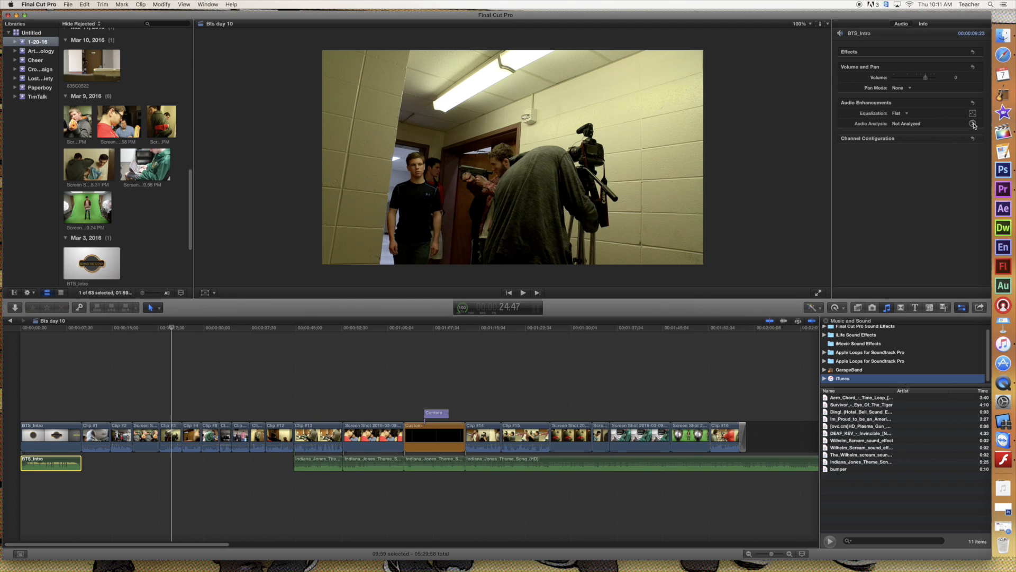
left_click(904, 113)
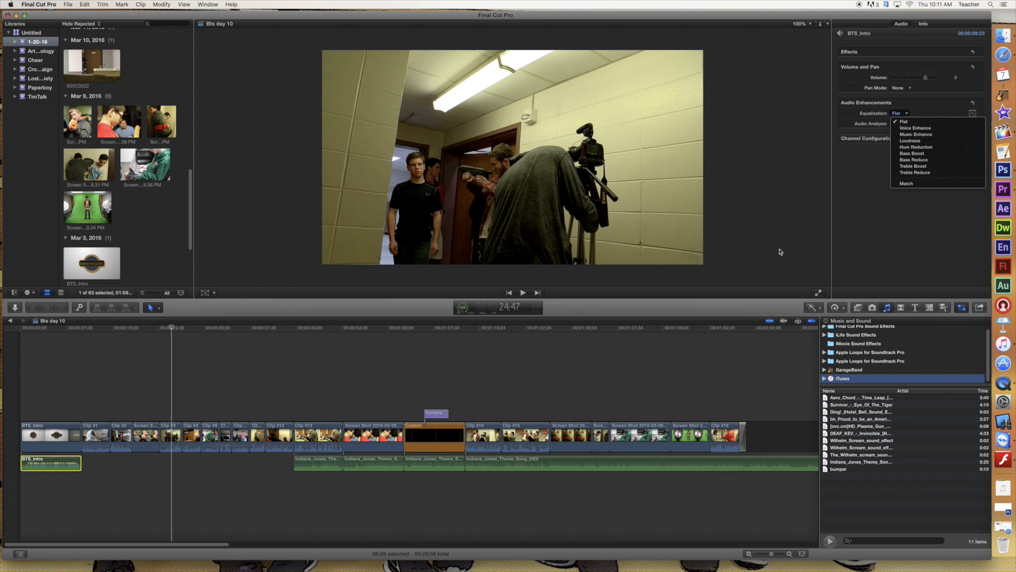
Apply the Bass Enhancer audio effect to the detached BTS_Intro audio in the timeline
left_click(858, 308)
left_click(858, 309)
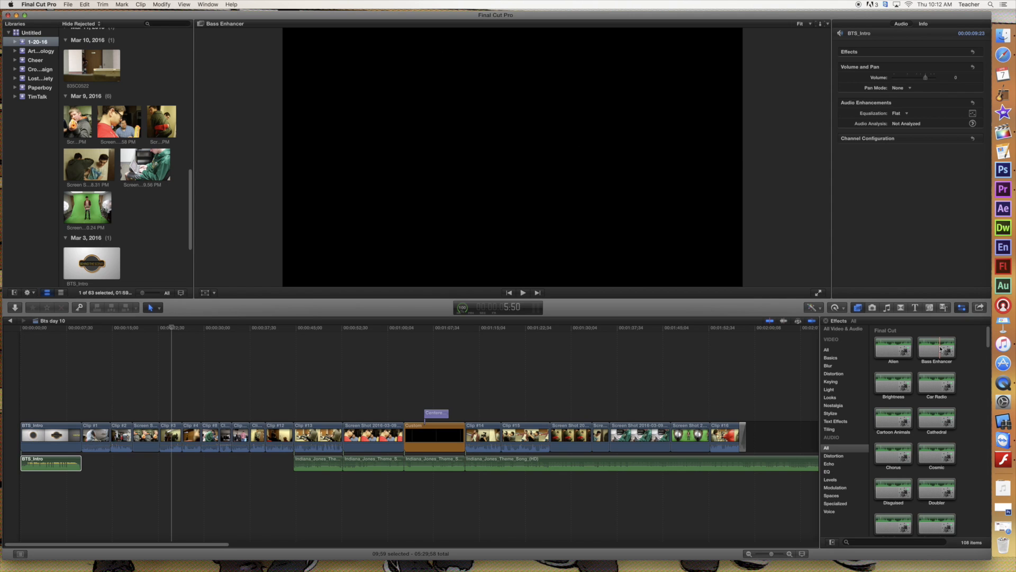
left_click_drag(940, 349, 51, 463)
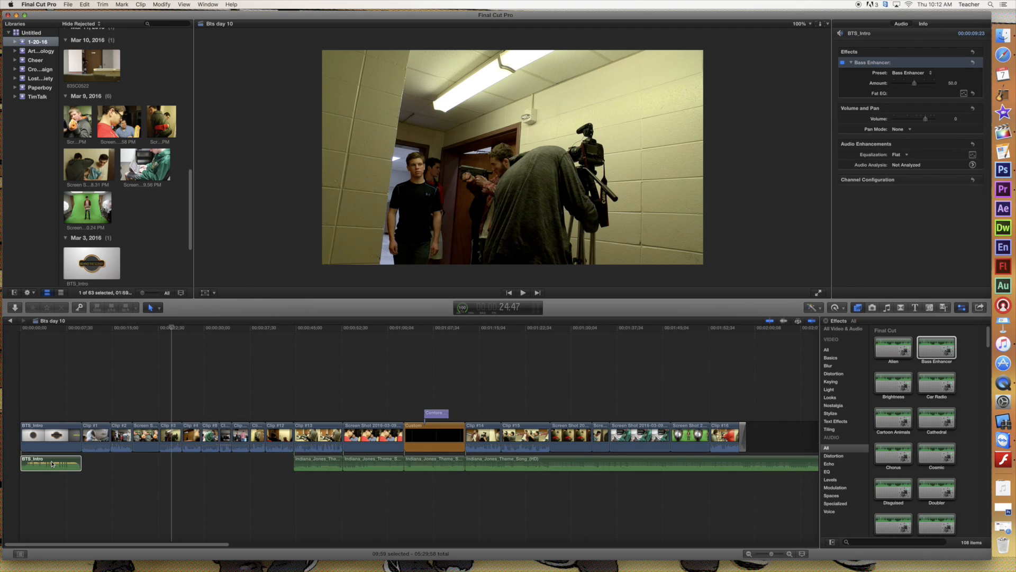
Set the Bass Enhancer amount on the BTS_Intro audio to 60 and adjust the master gain in its Fat EQ
left_click(52, 464)
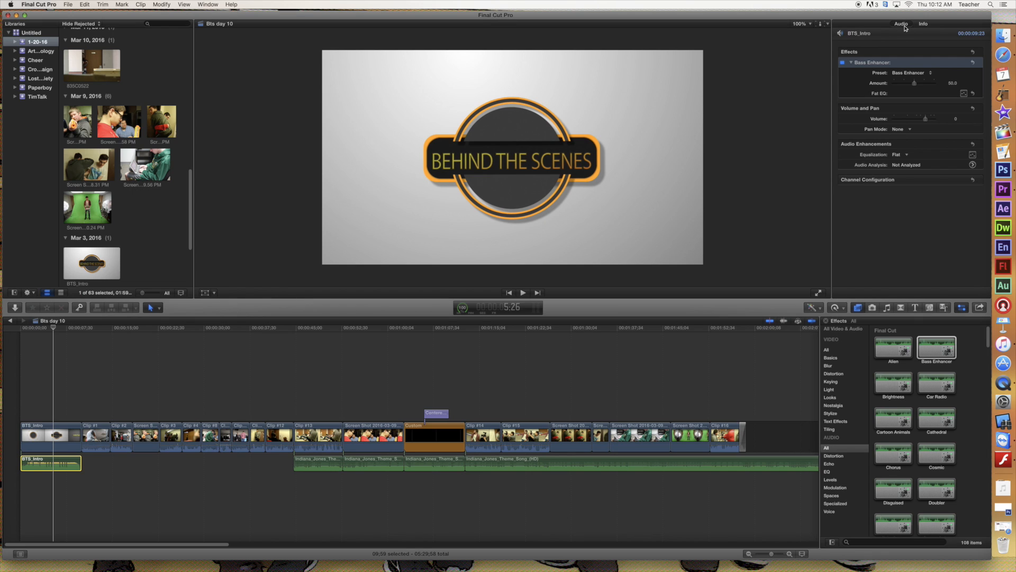
left_click(962, 309)
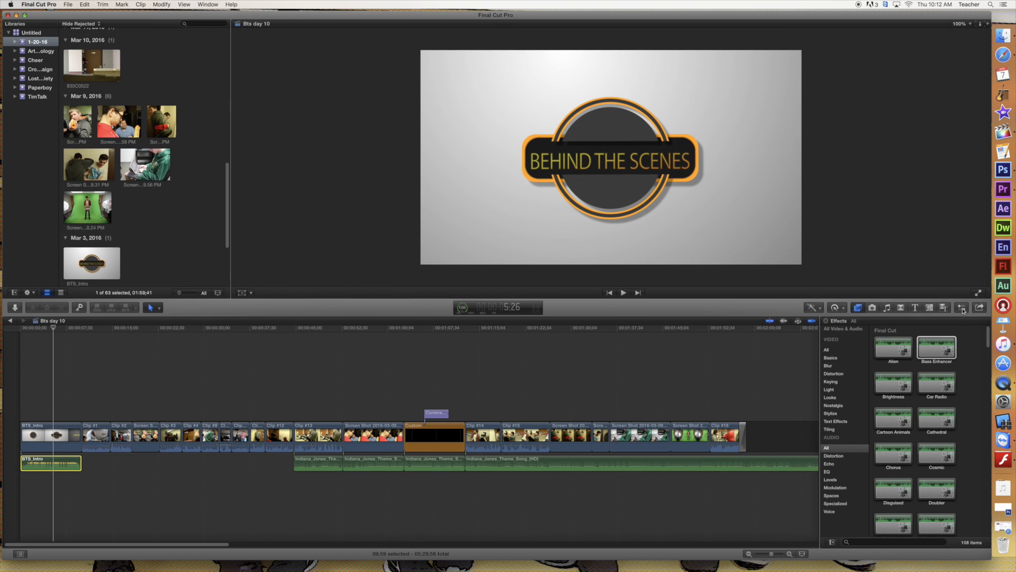
left_click(962, 309)
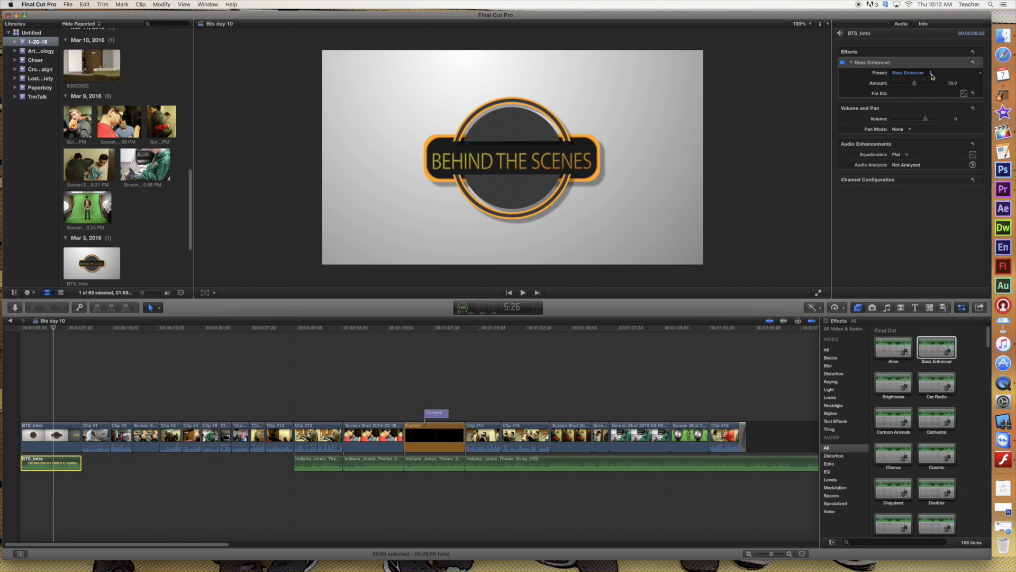
left_click_drag(915, 83, 918, 86)
left_click(964, 94)
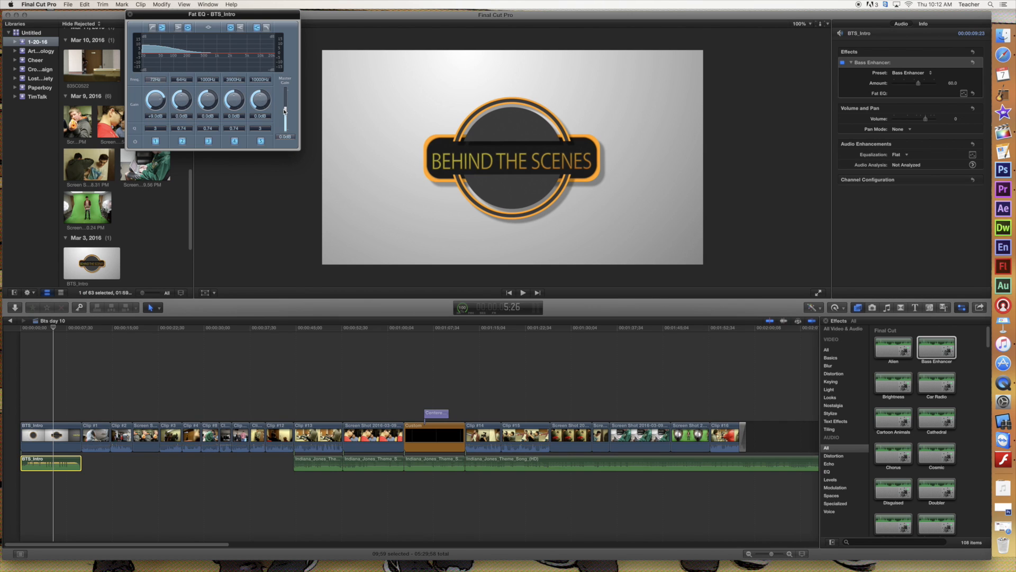
left_click_drag(286, 112, 288, 112)
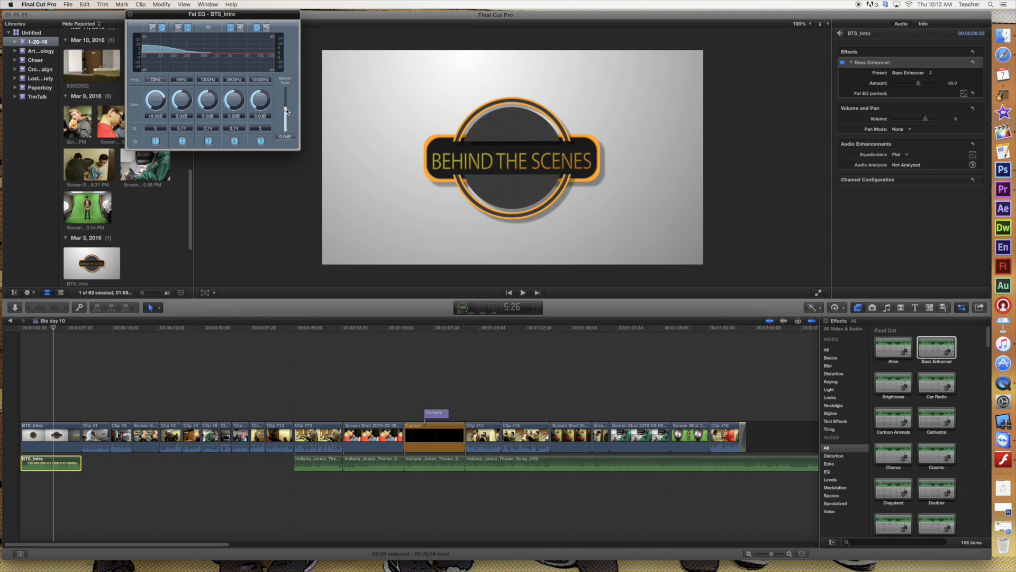